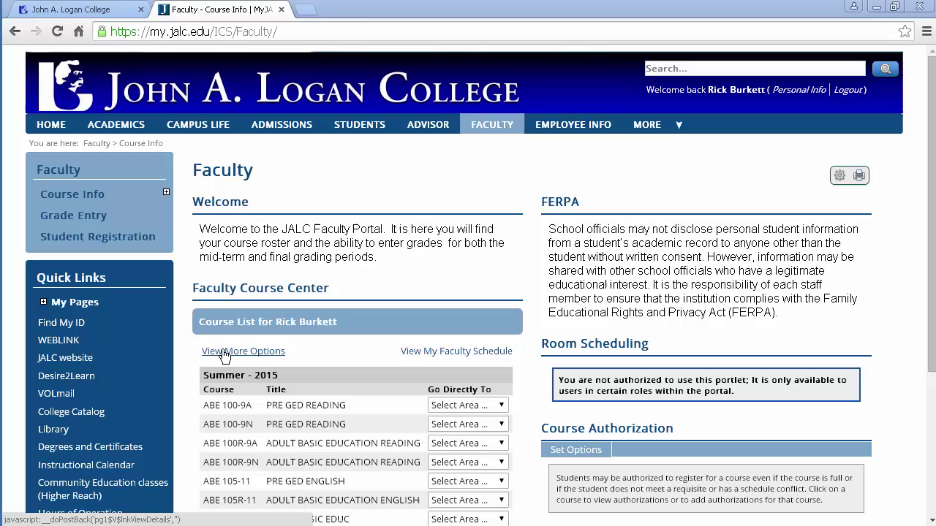
From the SP–WE course list, open Grade Entry for TLC 101-V1 Intro to Online Learning
{"action": "left_click", "coordinate": [226, 356]}
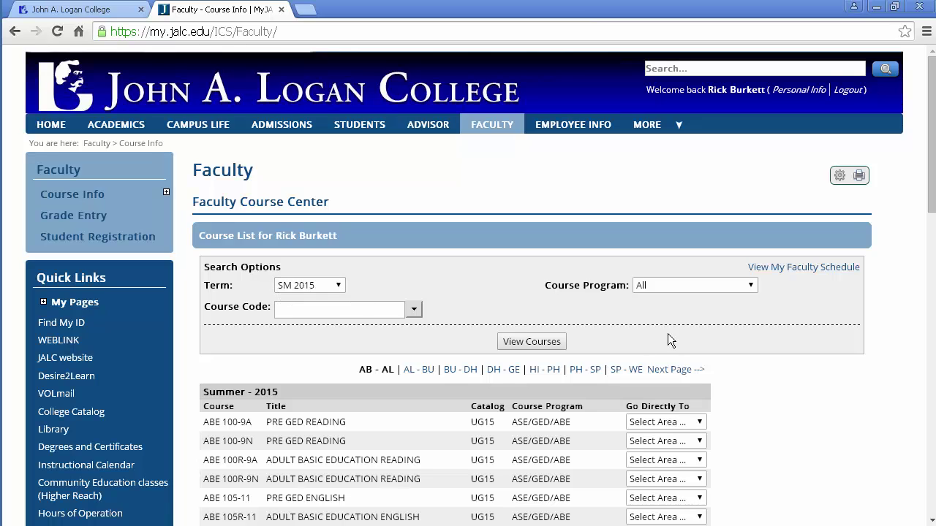
{"action": "left_click", "coordinate": [629, 371]}
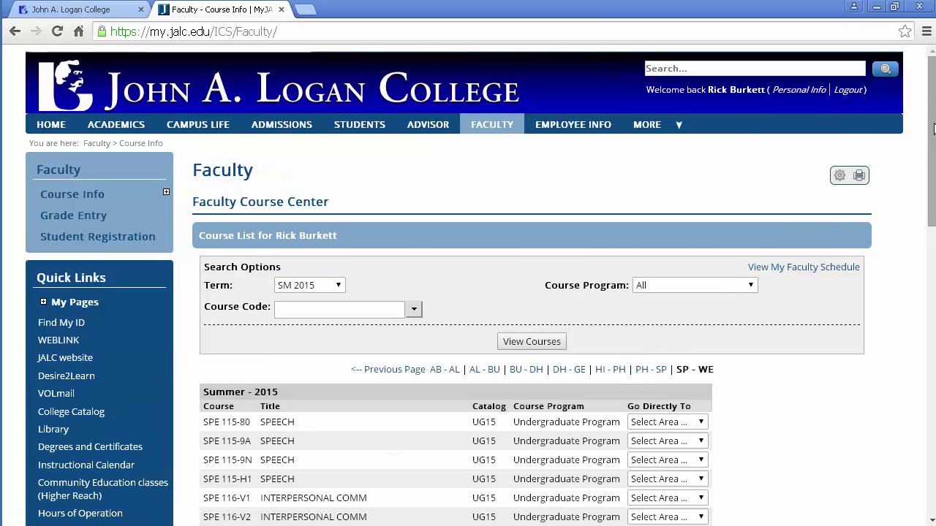
{"action": "left_click_drag", "start_coordinate": [933, 130], "coordinate": [934, 210]}
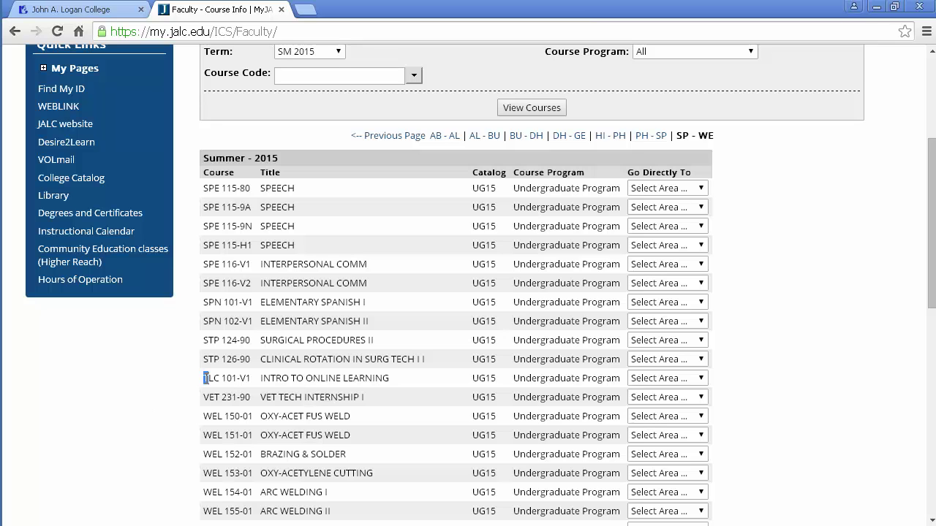
{"action": "left_click_drag", "start_coordinate": [206, 378], "coordinate": [398, 381]}
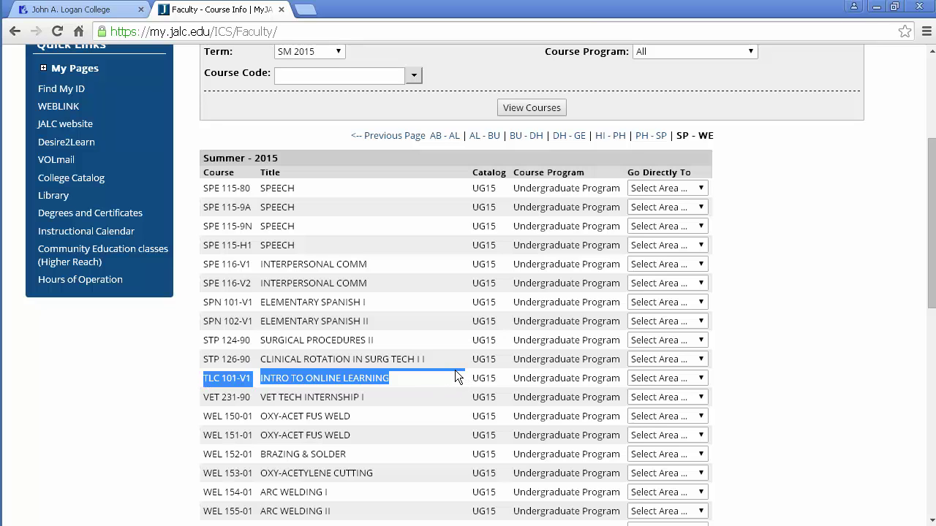
{"action": "left_click", "coordinate": [701, 378]}
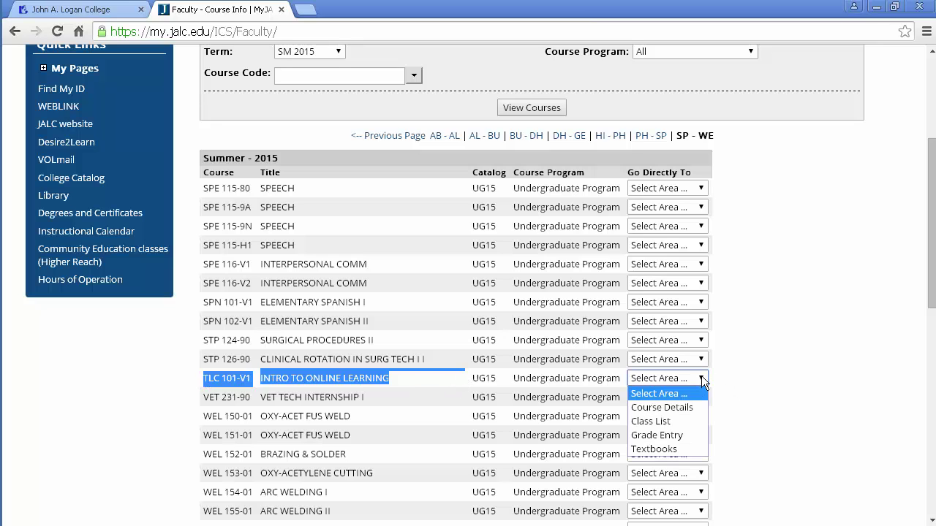
{"action": "left_click", "coordinate": [687, 435]}
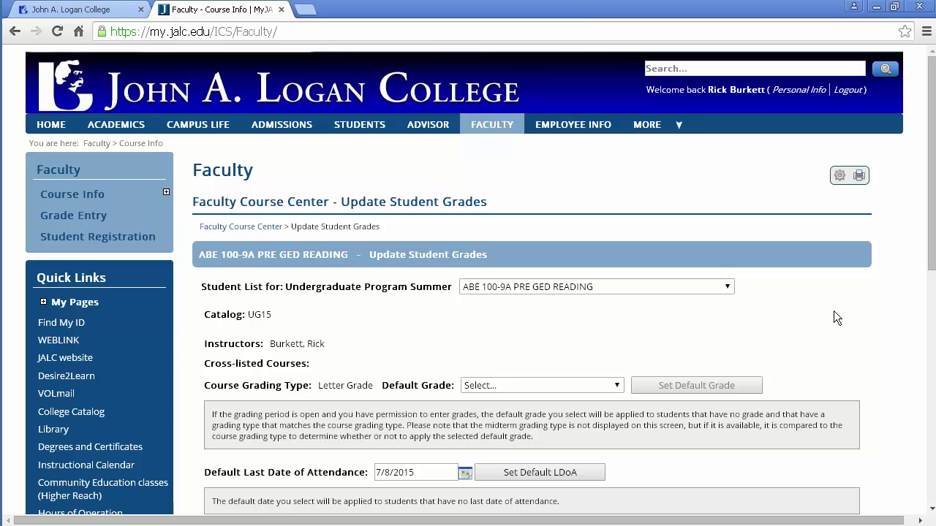
{"action": "left_click", "coordinate": [726, 285]}
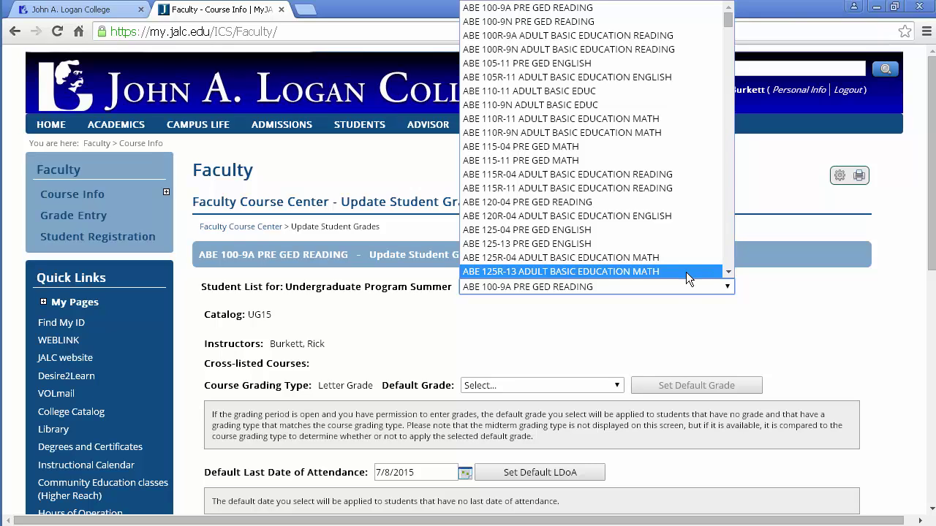
{"action": "left_click", "coordinate": [673, 317]}
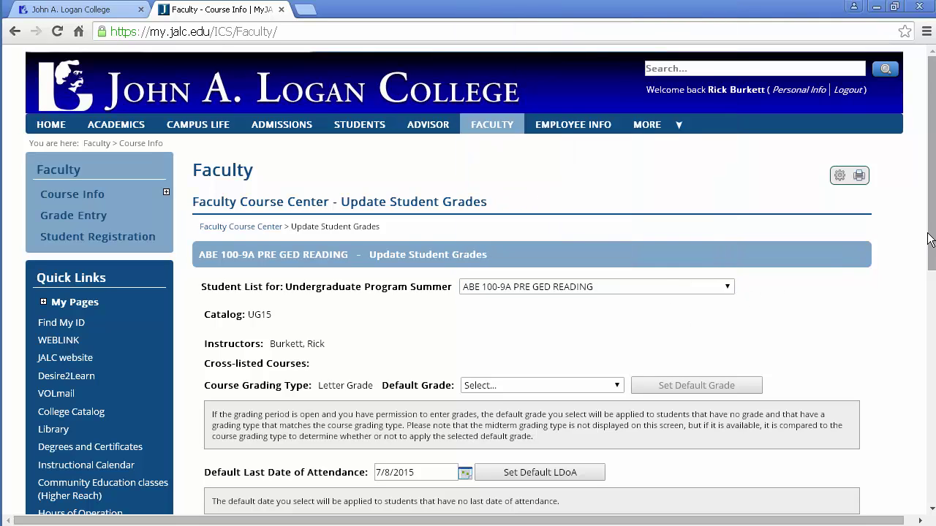
{"action": "left_click_drag", "start_coordinate": [932, 236], "coordinate": [915, 331]}
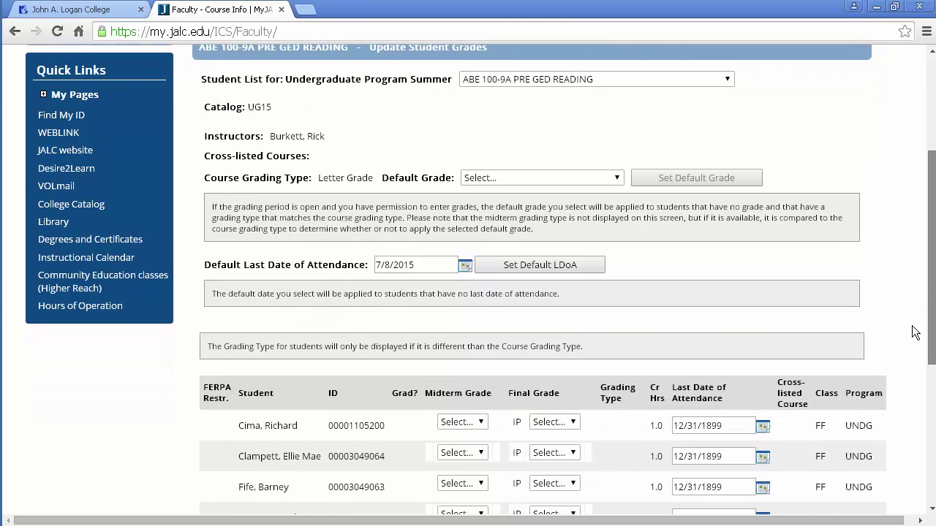
Choose P in the Default Grade list and apply it to all students still without a midterm grade
{"action": "left_click", "coordinate": [616, 181]}
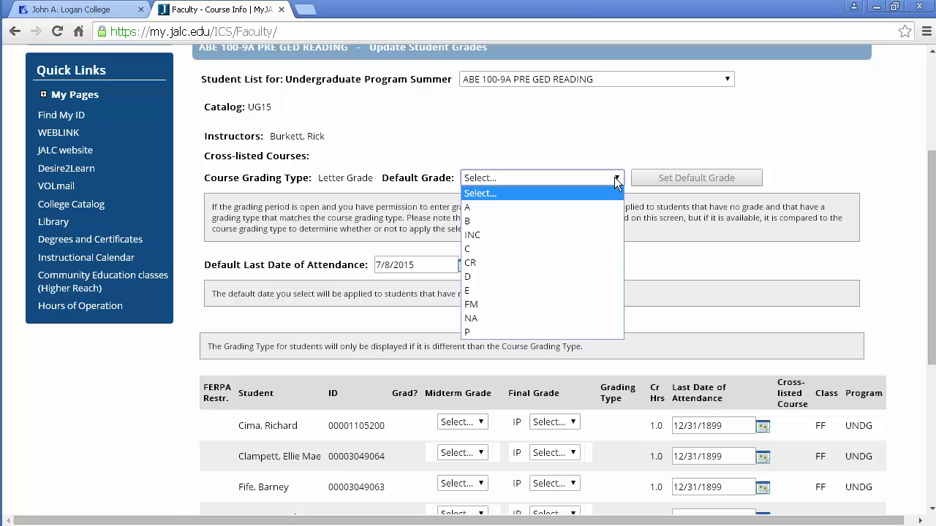
{"action": "left_click", "coordinate": [557, 331]}
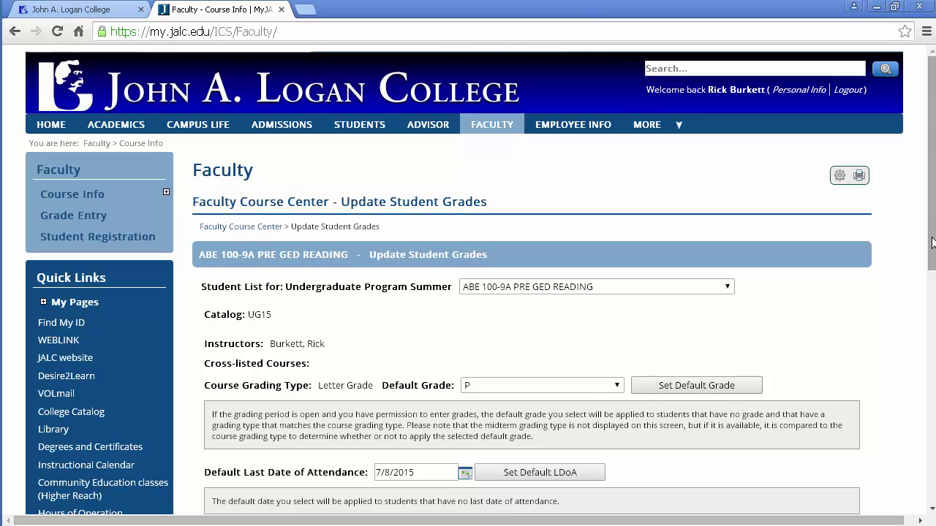
{"action": "left_click_drag", "start_coordinate": [933, 221], "coordinate": [933, 351]}
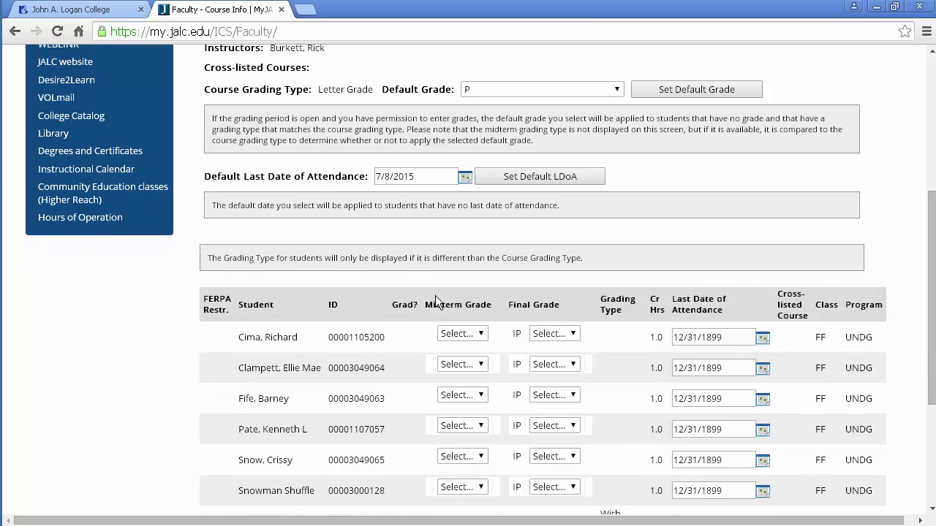
{"action": "left_click", "coordinate": [482, 332]}
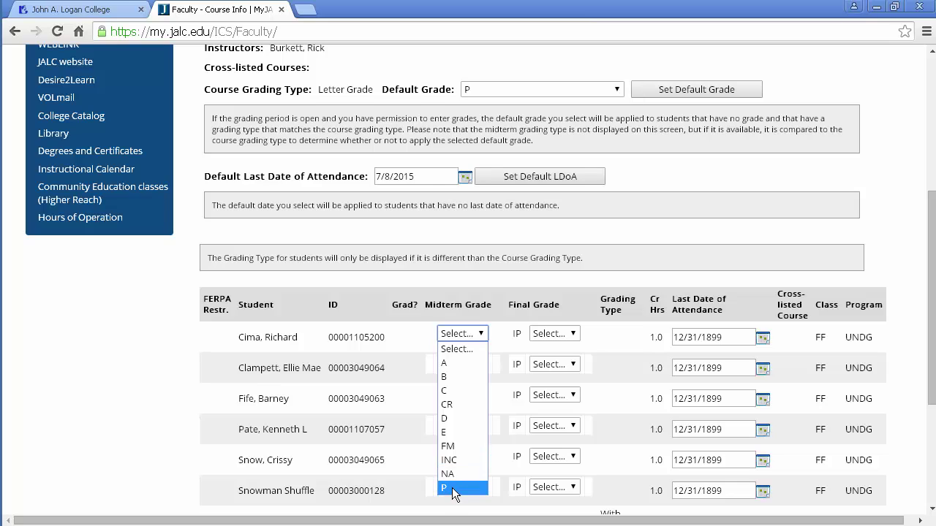
{"action": "left_click", "coordinate": [149, 439]}
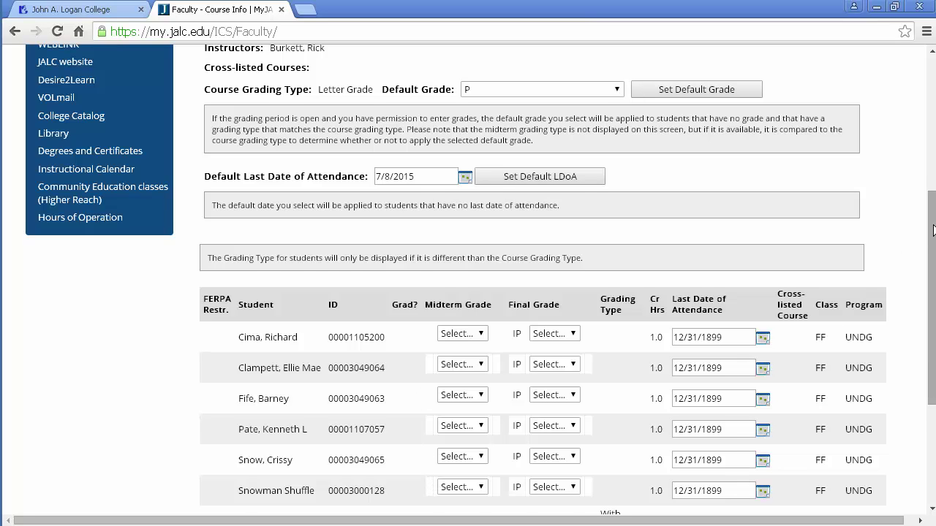
{"action": "left_click_drag", "start_coordinate": [933, 230], "coordinate": [933, 271]}
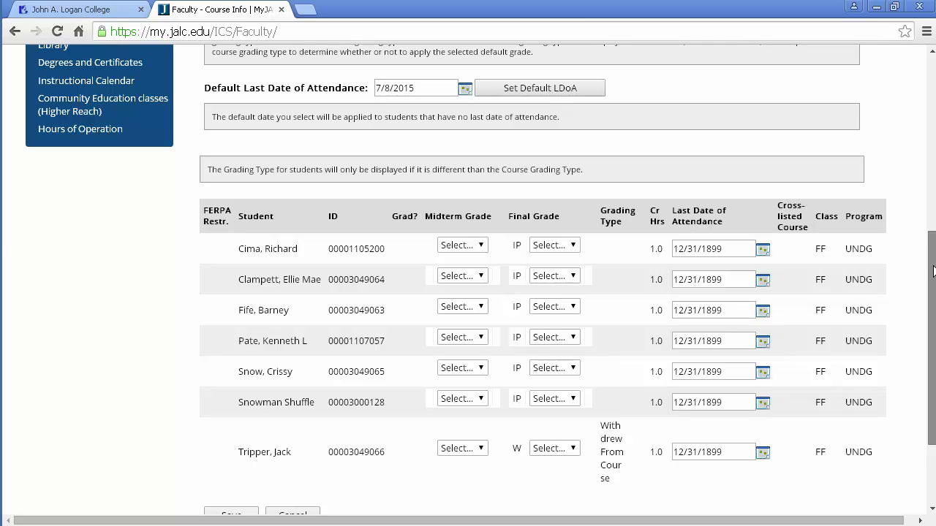
{"action": "scroll", "coordinate": [431, 236], "scroll_direction": "up", "scroll_amount": 1}
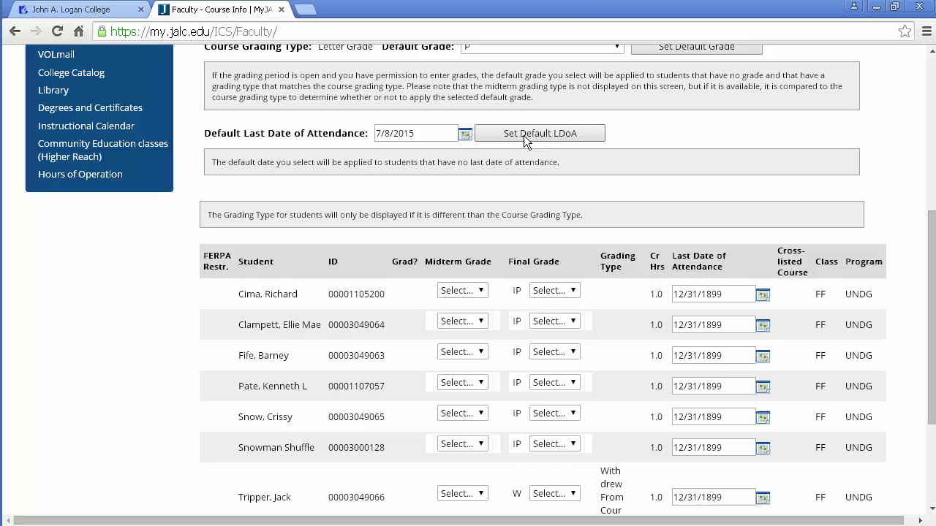
{"action": "left_click_drag", "start_coordinate": [930, 248], "coordinate": [930, 205]}
{"action": "left_click", "coordinate": [694, 135]}
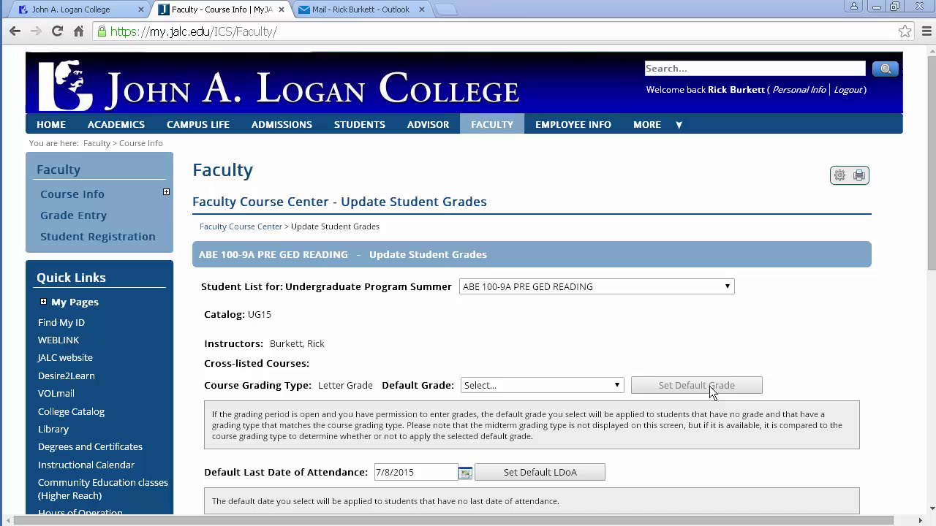
Give the sixth student a midterm grade of NA and the fourth student FM
{"action": "left_click_drag", "start_coordinate": [930, 228], "coordinate": [922, 392]}
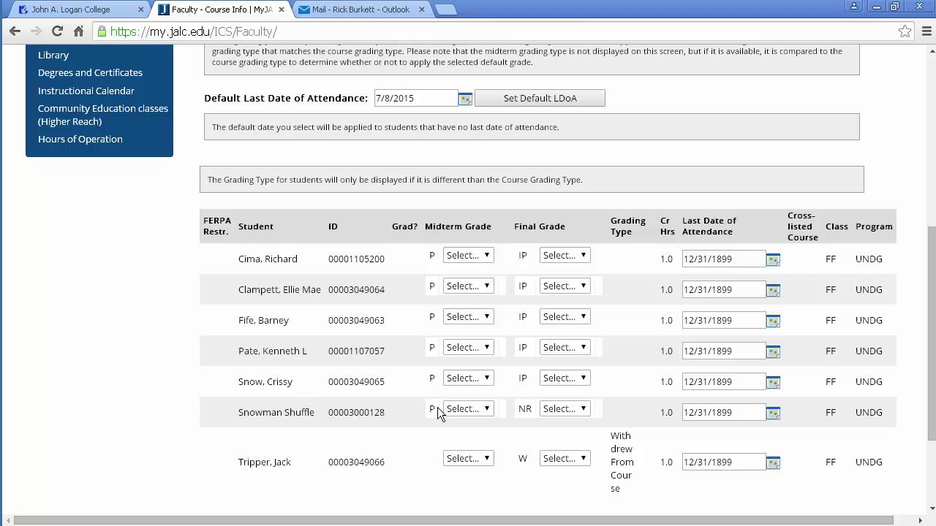
{"action": "left_click", "coordinate": [486, 410]}
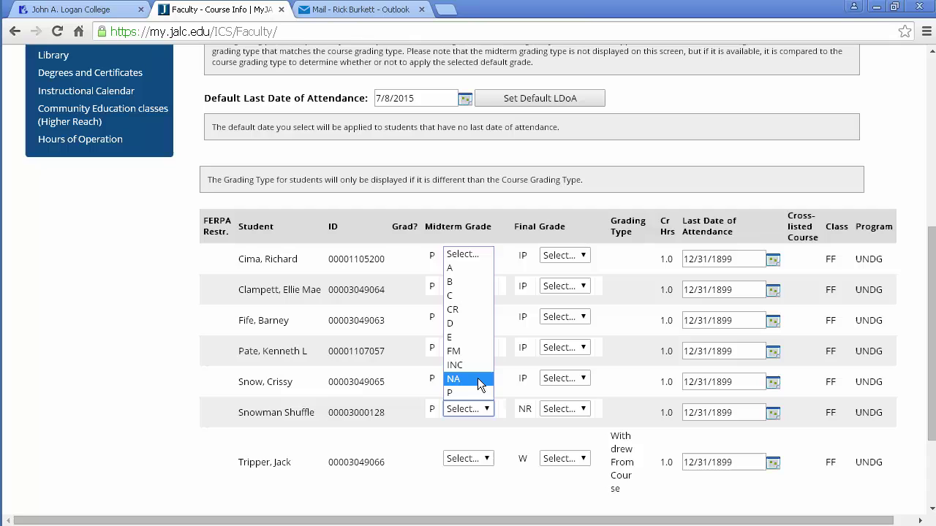
{"action": "left_click", "coordinate": [480, 382]}
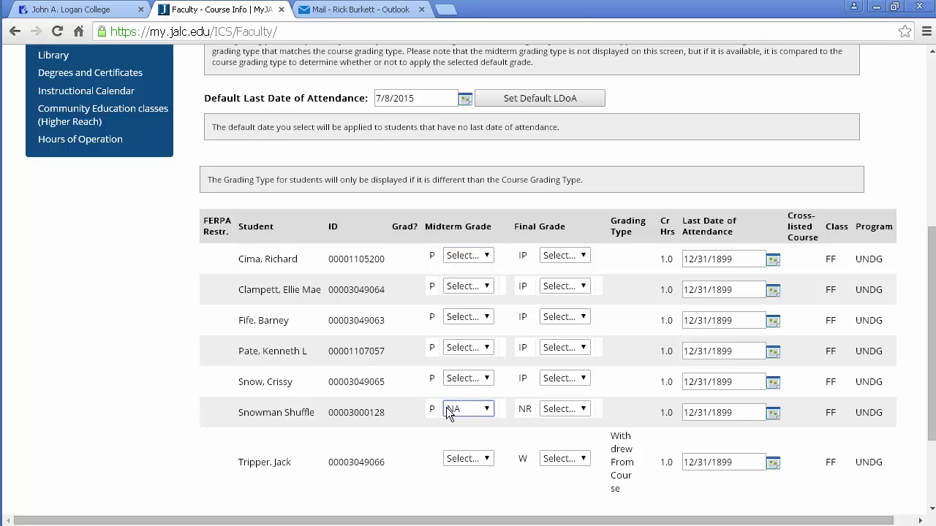
{"action": "left_click", "coordinate": [470, 349]}
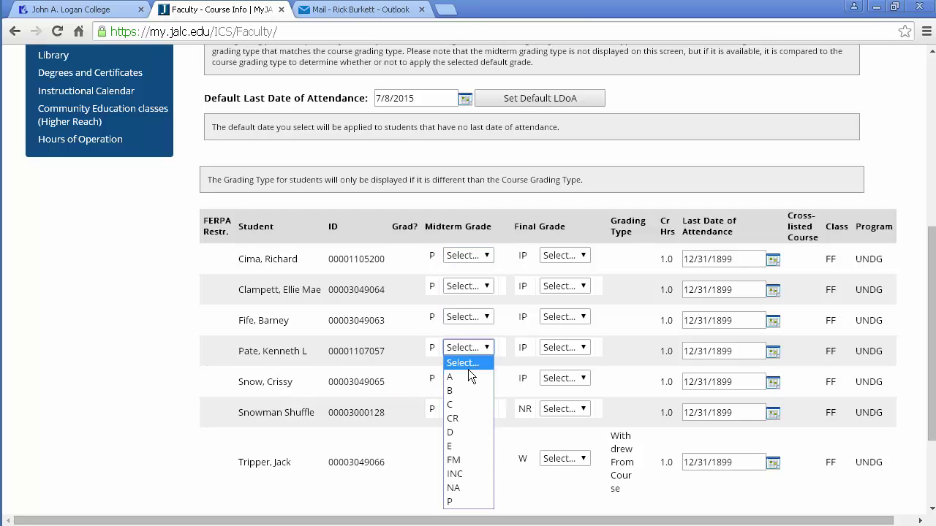
{"action": "left_click", "coordinate": [471, 459]}
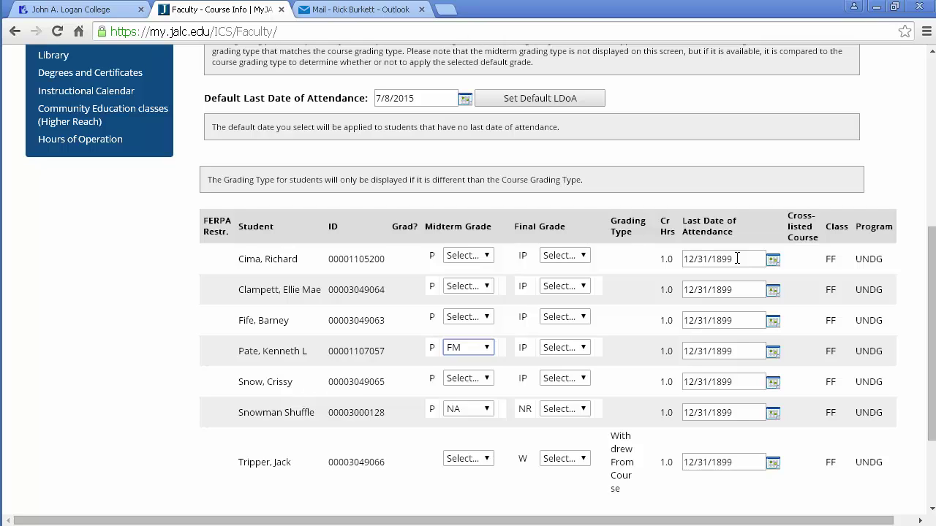
Clear the last attendance dates of the first three students
{"action": "left_click_drag", "start_coordinate": [737, 258], "coordinate": [649, 259]}
{"action": "key", "text": "BackSpace"}
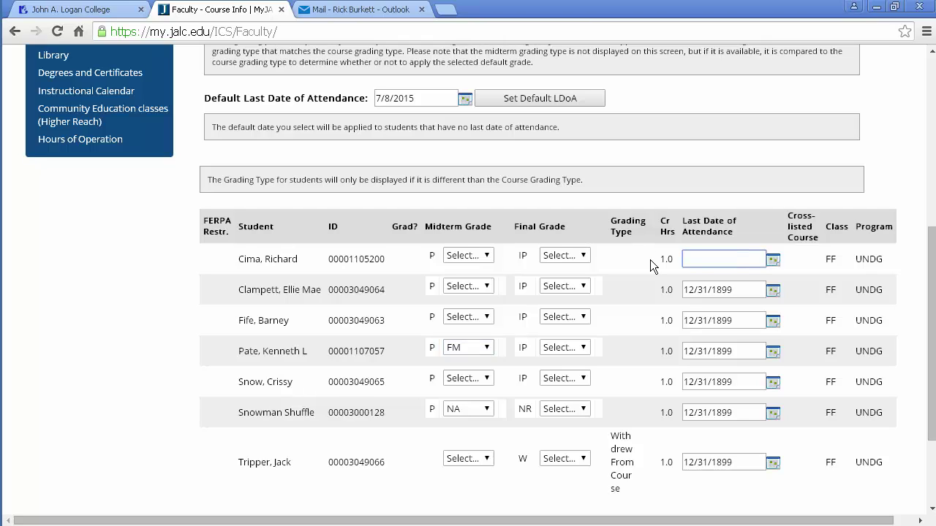
{"action": "left_click", "coordinate": [706, 290]}
{"action": "triple_click", "coordinate": [706, 290]}
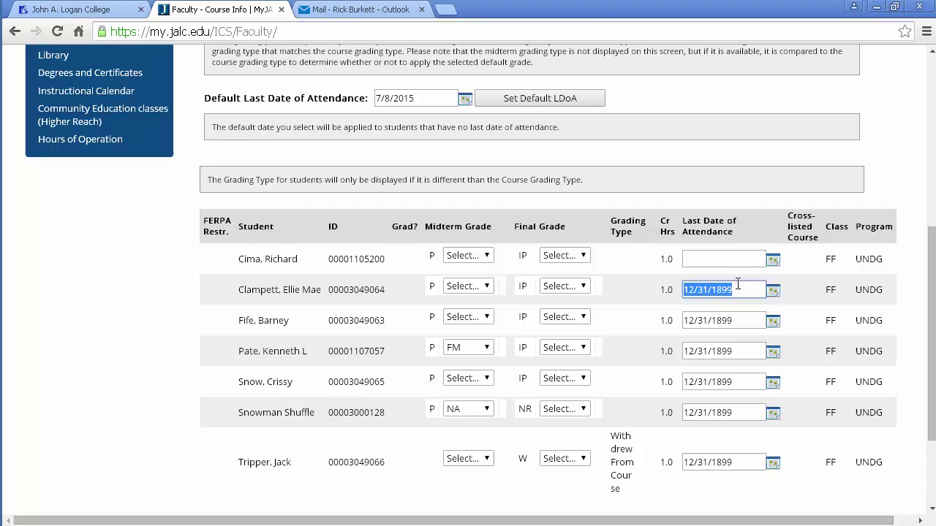
{"action": "key", "text": "BackSpace"}
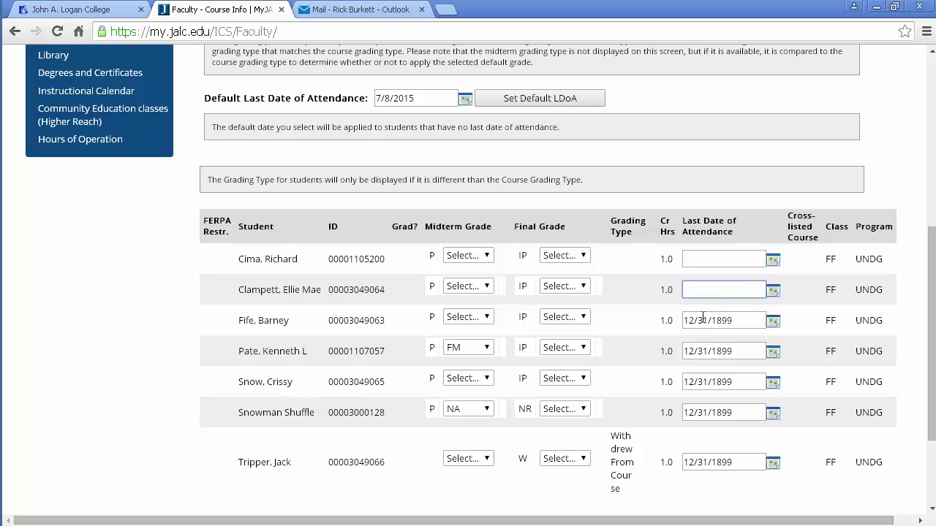
{"action": "triple_click", "coordinate": [702, 320]}
{"action": "key", "text": "BackSpace"}
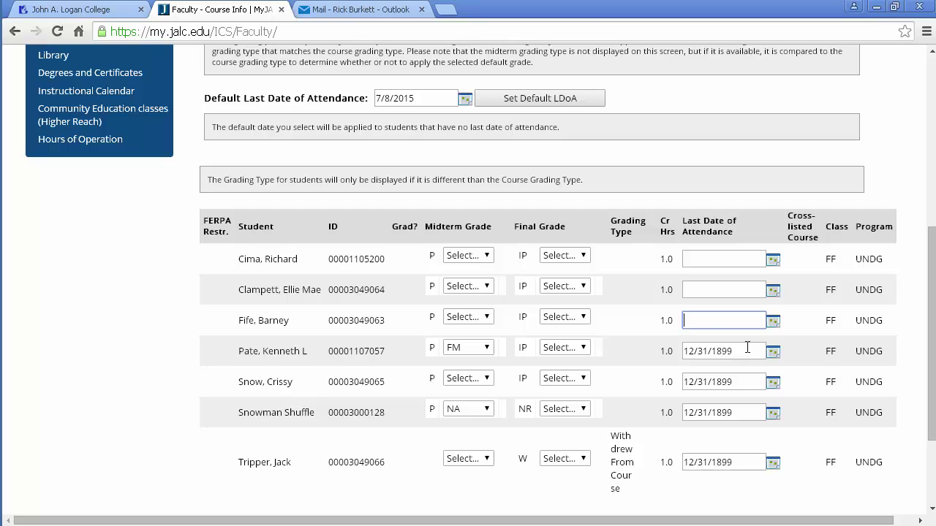
Set the fourth (FM) student's last attendance date to July 1, 2015 in the calendar
{"action": "left_click", "coordinate": [773, 352]}
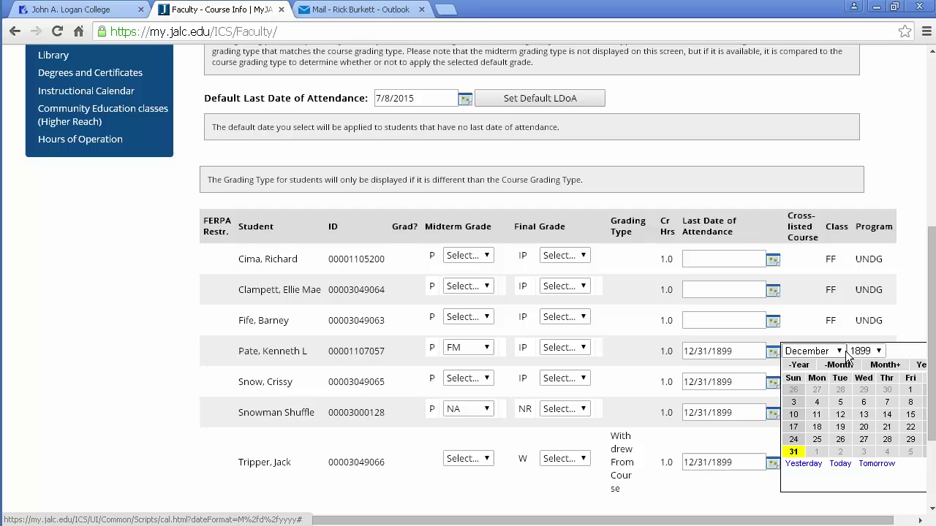
{"action": "left_click", "coordinate": [879, 352]}
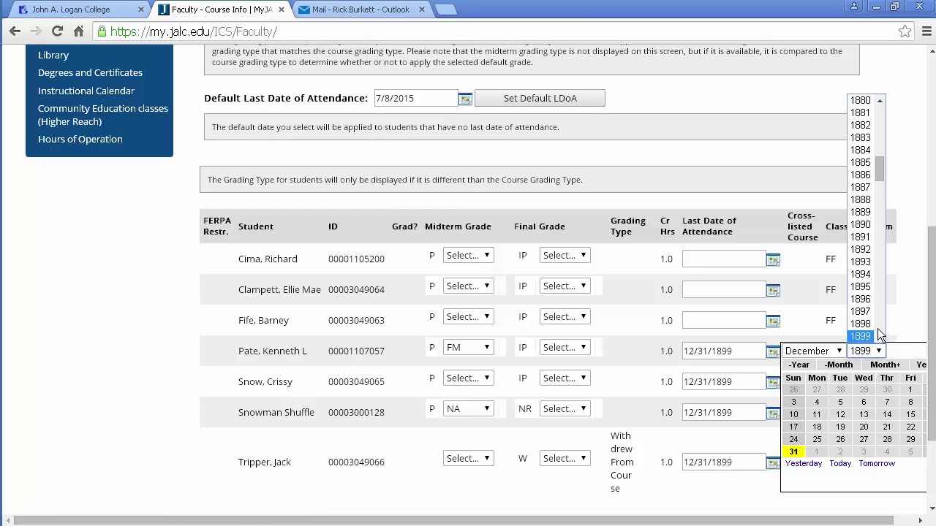
{"action": "scroll", "coordinate": [880, 335], "scroll_direction": "down", "scroll_amount": 18}
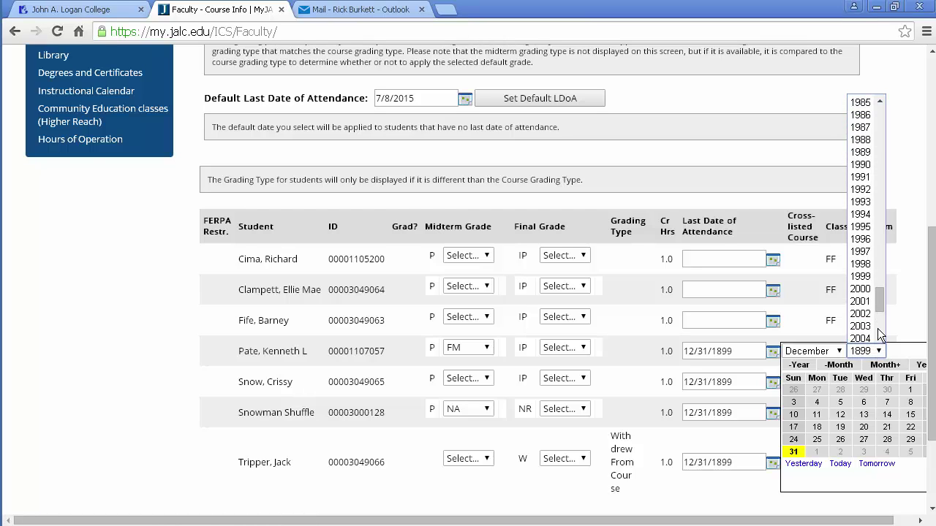
{"action": "scroll", "coordinate": [878, 308], "scroll_direction": "down", "scroll_amount": 2}
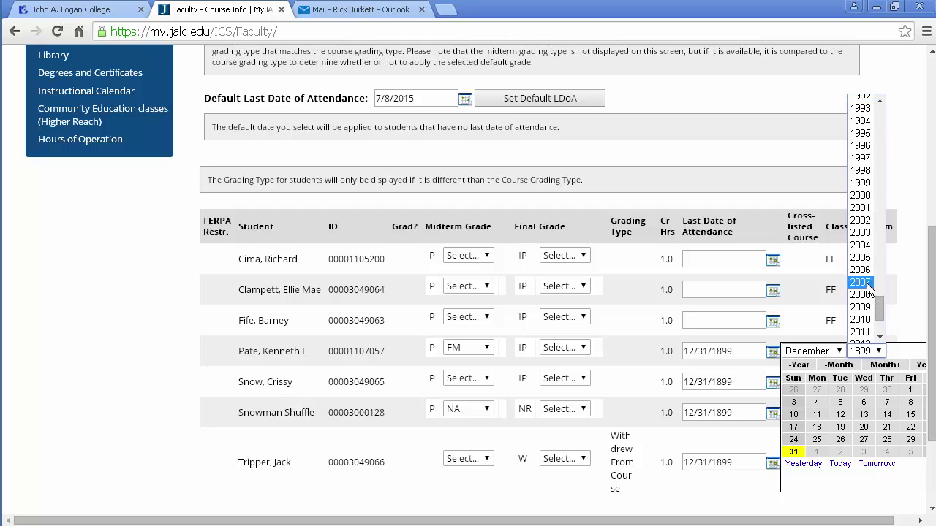
{"action": "scroll", "coordinate": [869, 307], "scroll_direction": "down", "scroll_amount": 2}
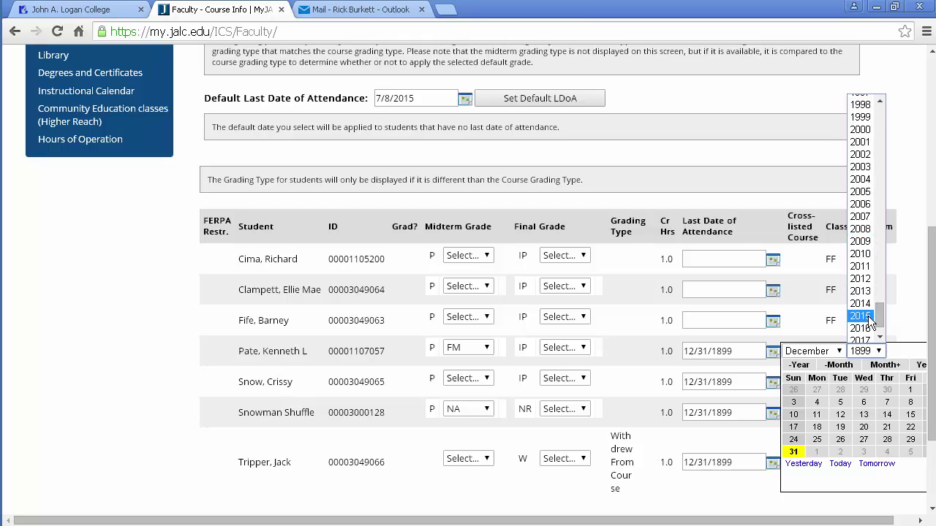
{"action": "left_click", "coordinate": [868, 319]}
{"action": "left_click", "coordinate": [838, 352]}
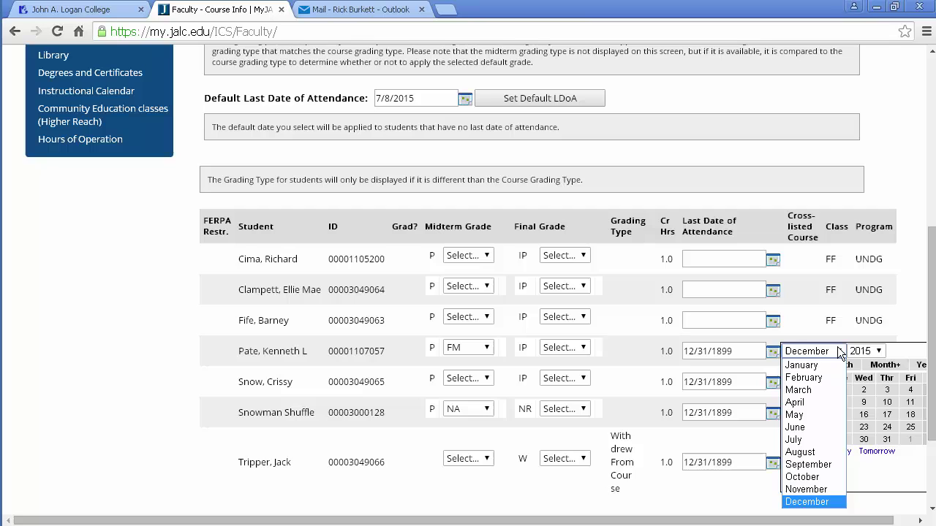
{"action": "left_click", "coordinate": [796, 440]}
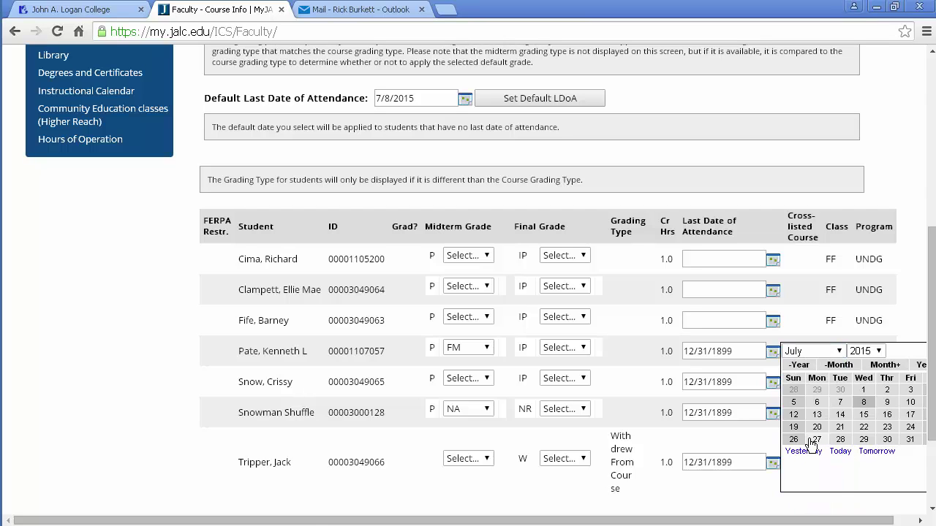
{"action": "left_click", "coordinate": [863, 391]}
{"action": "scroll", "coordinate": [863, 386], "scroll_direction": "down", "scroll_amount": 3}
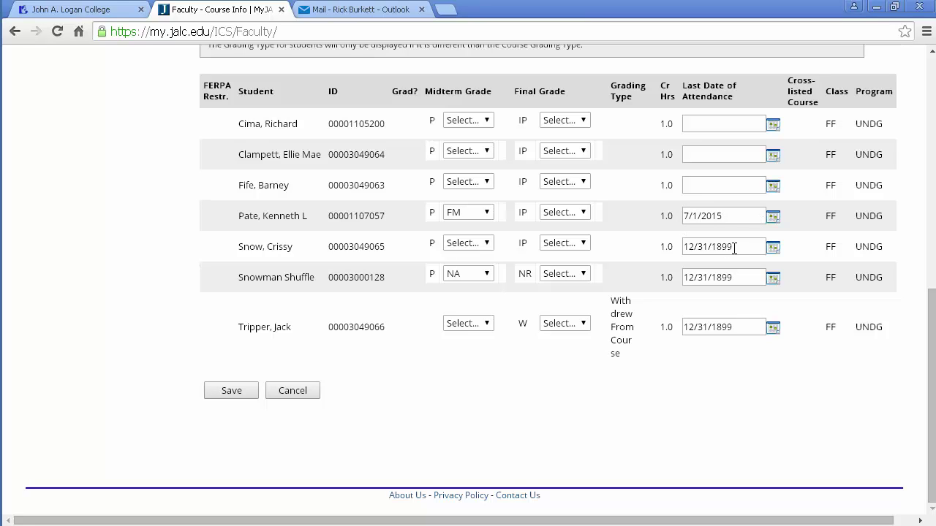
Erase the fifth row's 12/31/1899 date and give the NA student a last attendance of 7/2/2015
{"action": "left_click_drag", "start_coordinate": [735, 247], "coordinate": [686, 248]}
{"action": "key", "text": "BackSpace"}
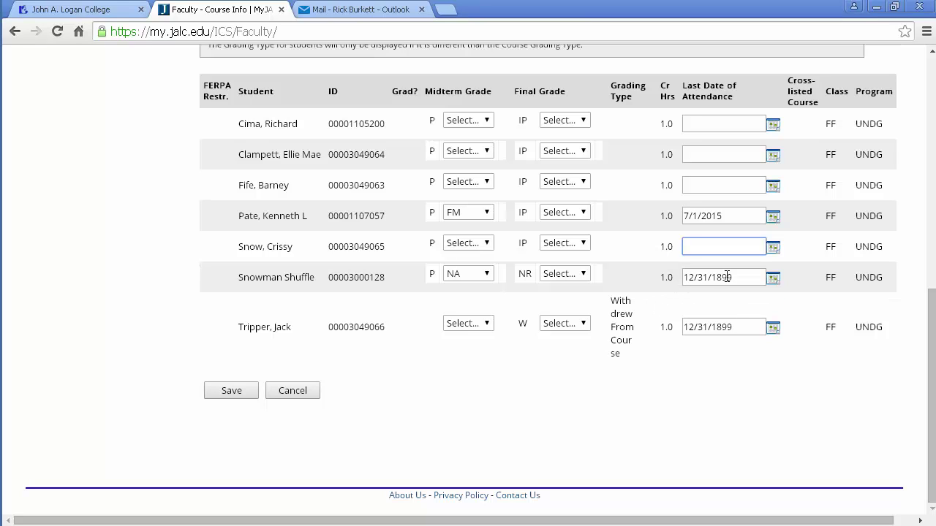
{"action": "left_click", "coordinate": [773, 281]}
{"action": "left_click", "coordinate": [774, 281]}
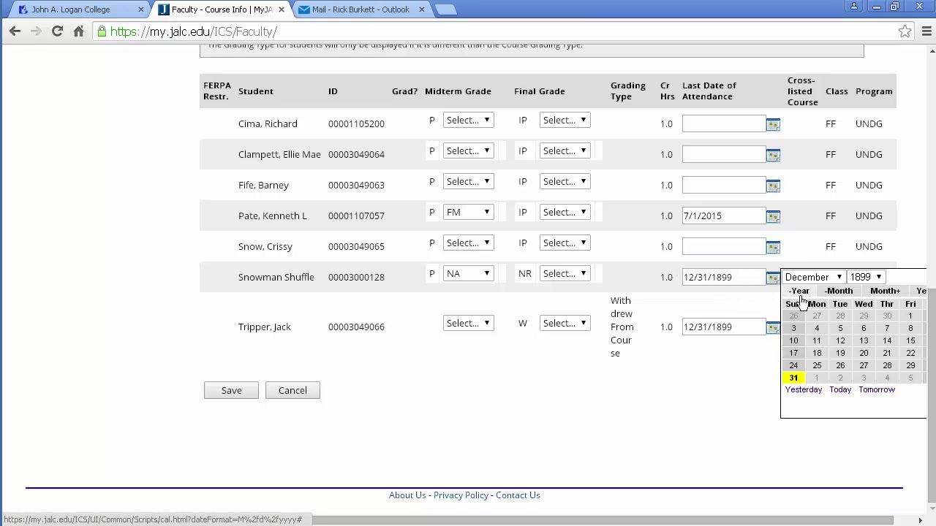
{"action": "left_click", "coordinate": [878, 276]}
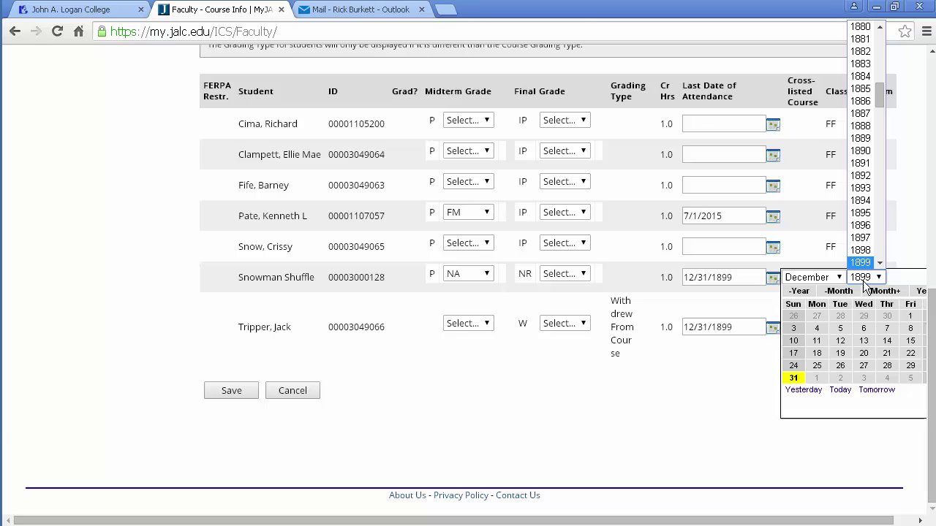
{"action": "left_click", "coordinate": [879, 241]}
{"action": "left_click", "coordinate": [879, 247]}
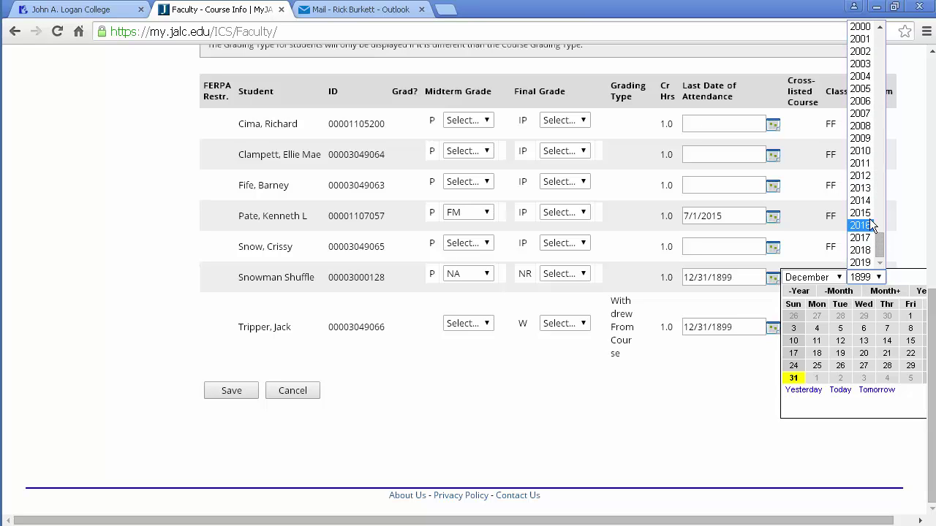
{"action": "left_click", "coordinate": [861, 212]}
{"action": "left_click", "coordinate": [841, 281]}
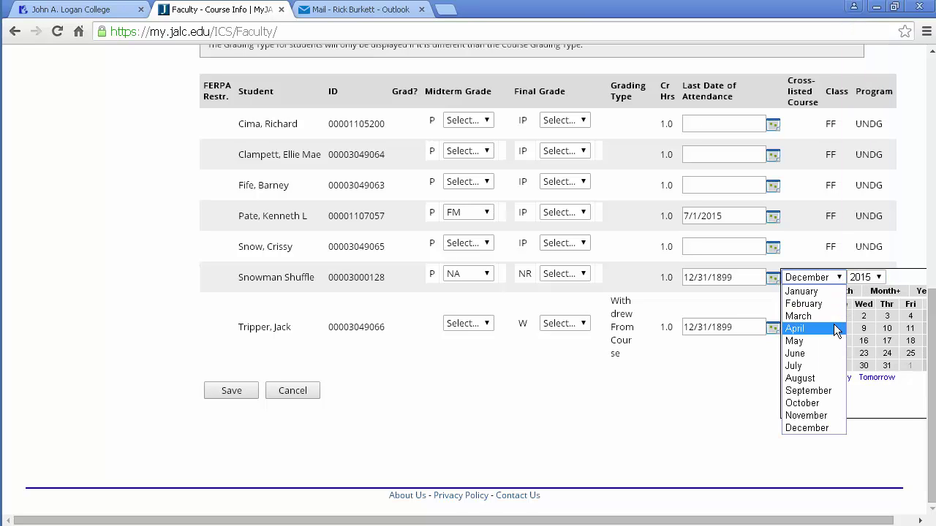
{"action": "left_click", "coordinate": [831, 367]}
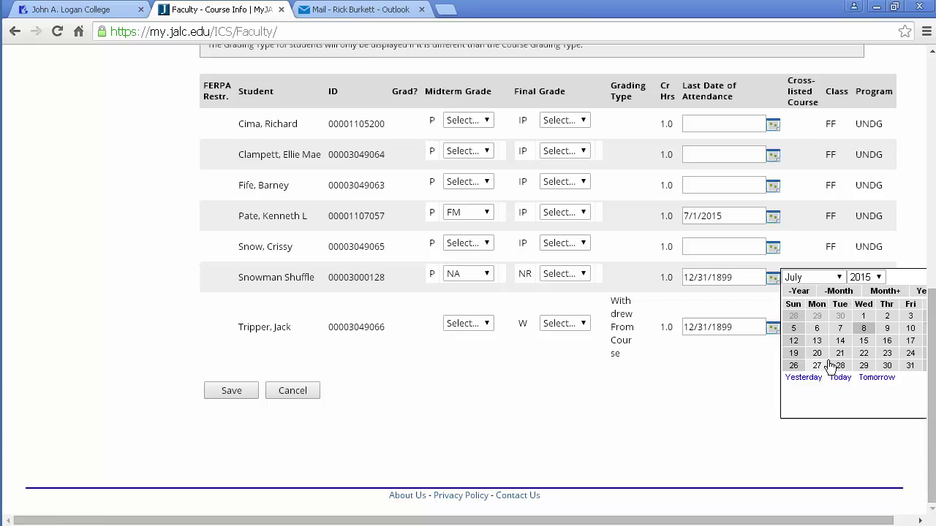
{"action": "left_click", "coordinate": [887, 316]}
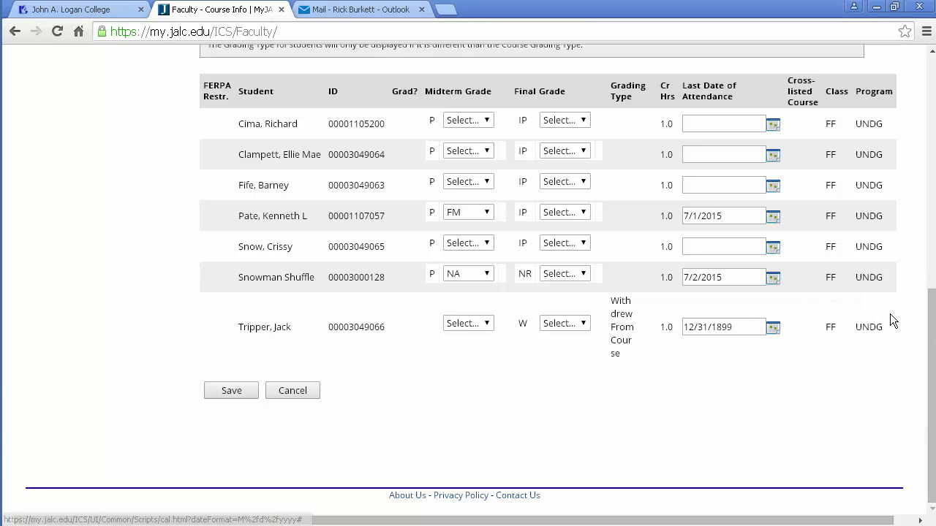
Pick July 6, 2015 in the calendar as the withdrawn student's last attendance date
{"action": "left_click", "coordinate": [772, 328]}
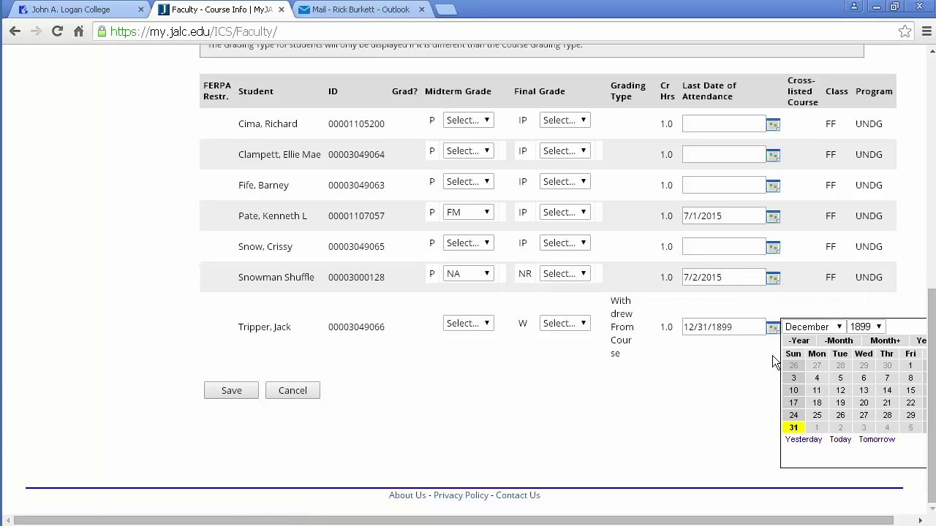
{"action": "left_click", "coordinate": [877, 327]}
{"action": "scroll", "coordinate": [880, 303], "scroll_direction": "down", "scroll_amount": 15}
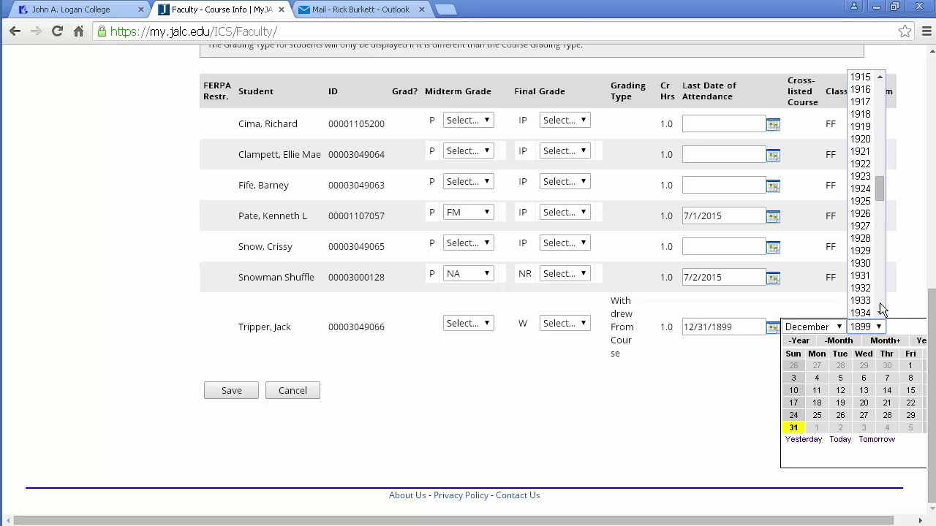
{"action": "scroll", "coordinate": [880, 303], "scroll_direction": "down", "scroll_amount": 5}
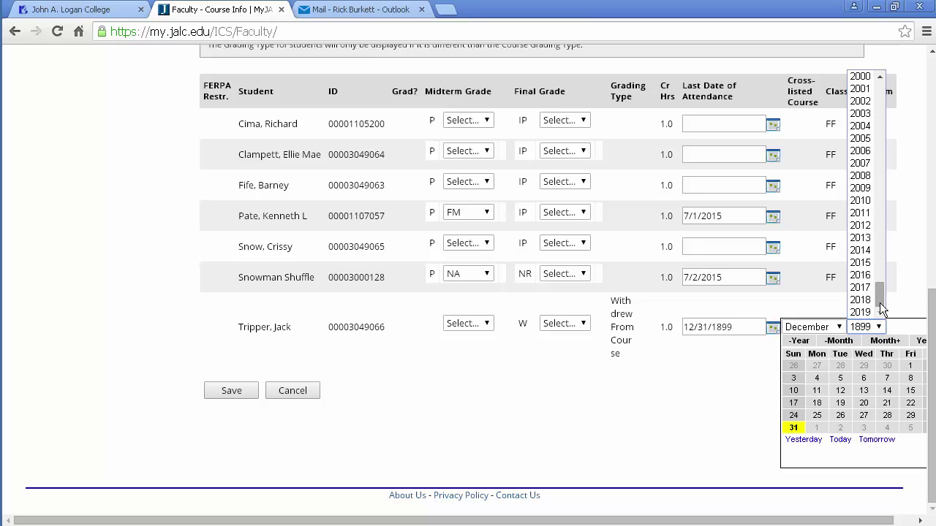
{"action": "left_click", "coordinate": [856, 267]}
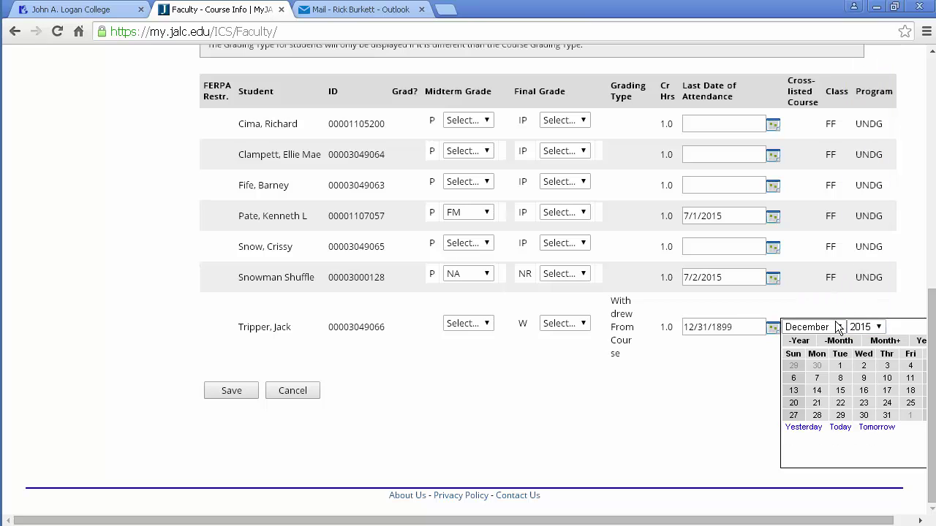
{"action": "left_click", "coordinate": [810, 327]}
{"action": "left_click", "coordinate": [797, 417]}
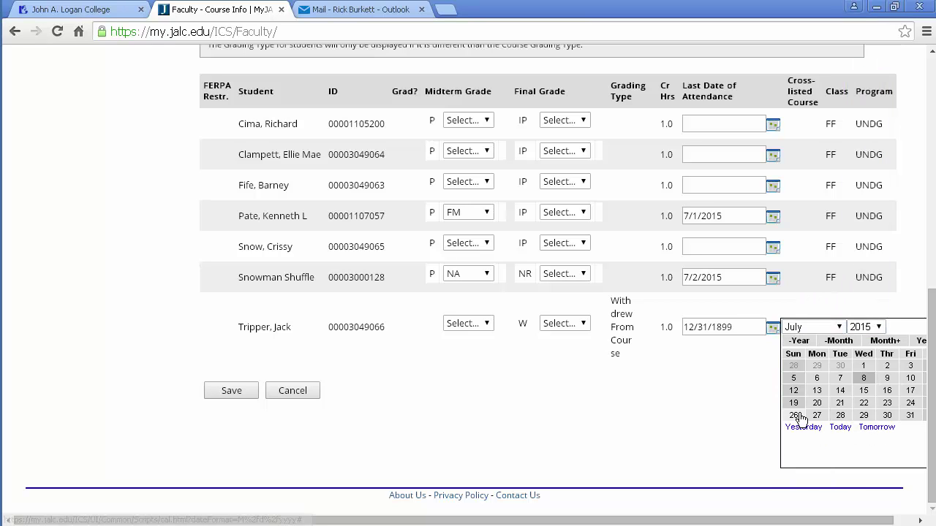
{"action": "left_click", "coordinate": [817, 378]}
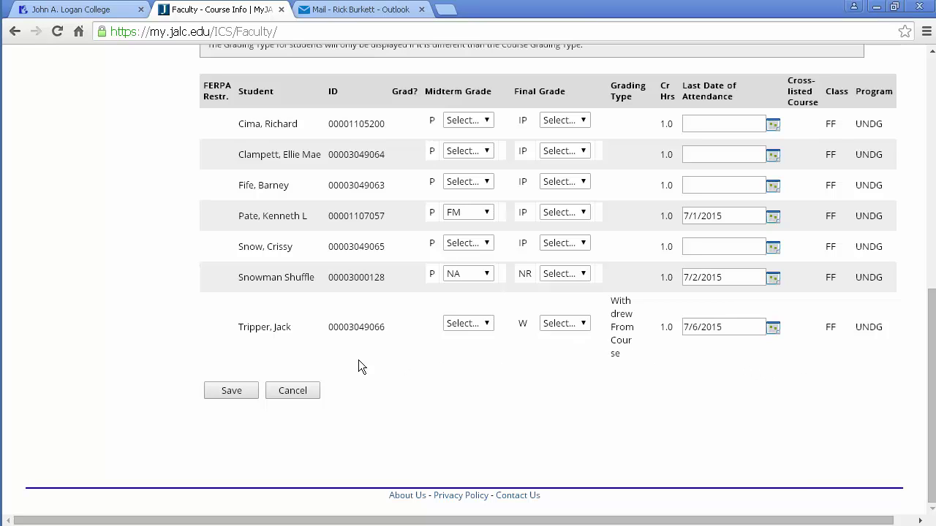
Save, then review the Current Student Grade List showing the P, FM and NA grades
{"action": "left_click", "coordinate": [233, 391]}
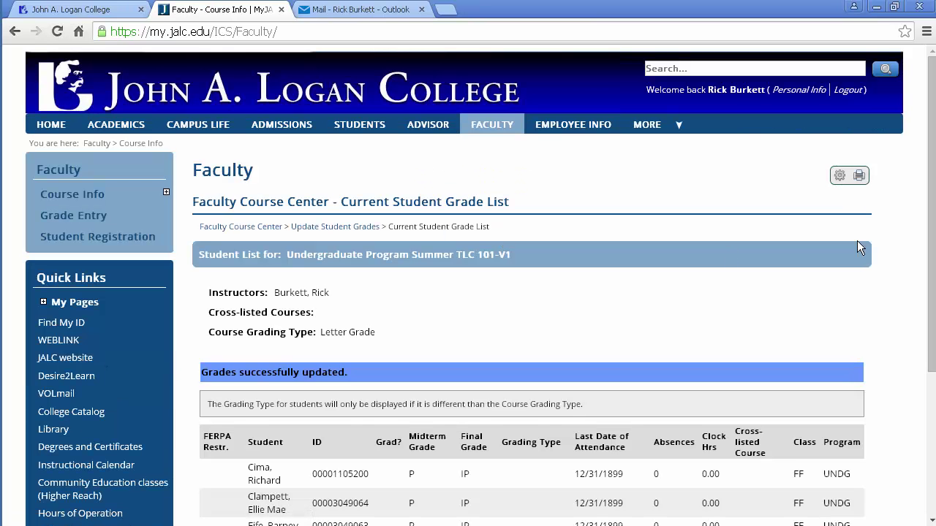
{"action": "left_click_drag", "start_coordinate": [931, 170], "coordinate": [935, 310]}
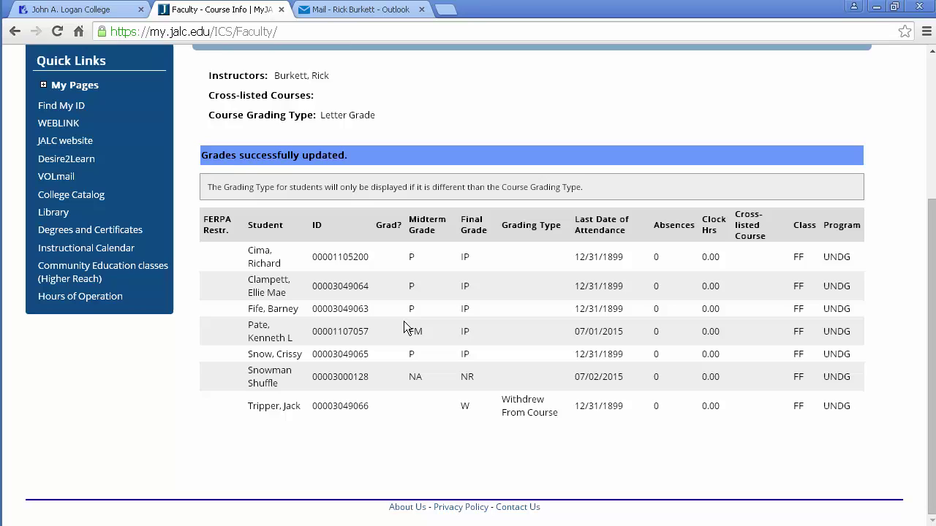
{"action": "scroll", "coordinate": [403, 322], "scroll_direction": "up", "scroll_amount": 3}
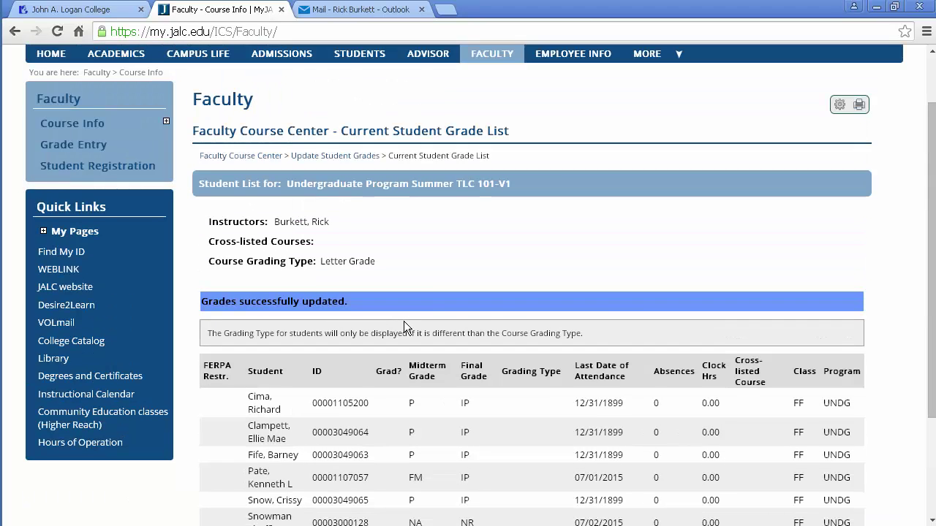
{"action": "scroll", "coordinate": [404, 321], "scroll_direction": "down", "scroll_amount": 1}
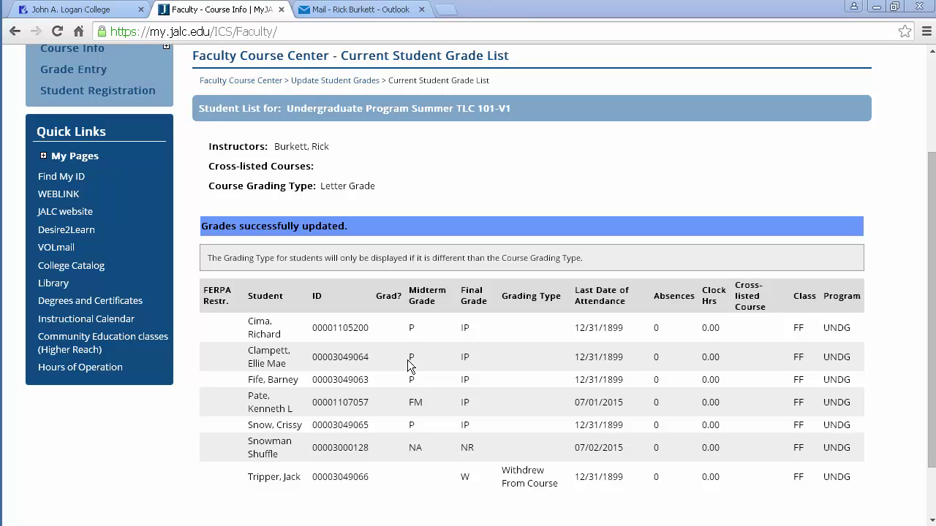
{"action": "left_click_drag", "start_coordinate": [931, 344], "coordinate": [932, 304]}
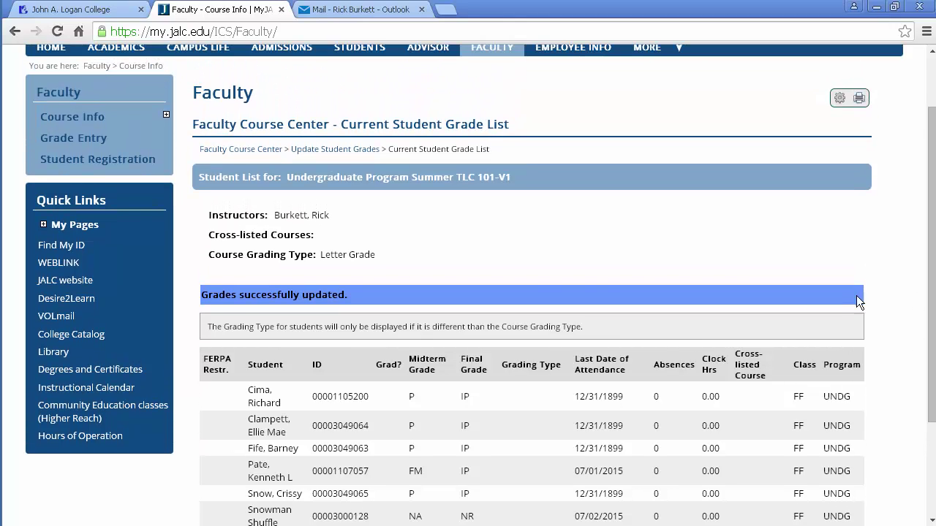
Return to Update Student Grades via the breadcrumb, then switch to the Outlook grade-entry email
{"action": "left_click", "coordinate": [327, 151]}
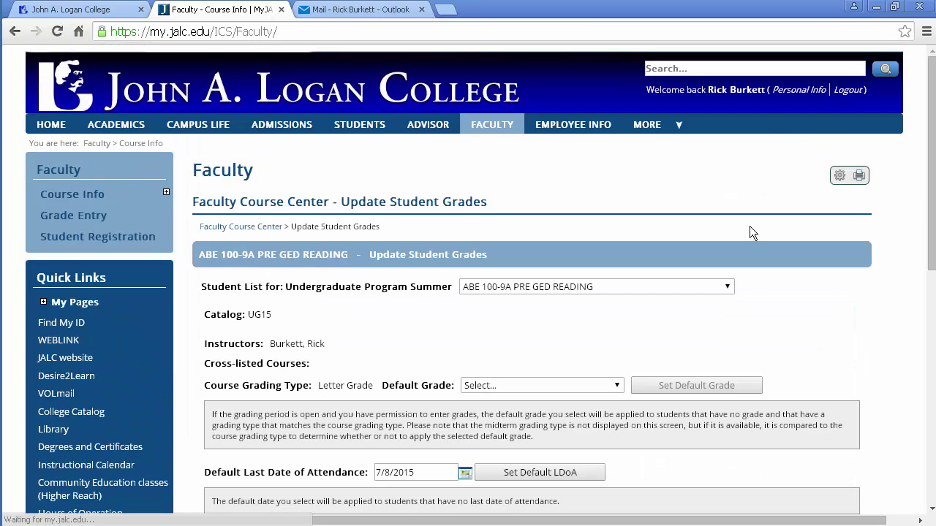
{"action": "scroll", "coordinate": [930, 211], "scroll_direction": "down", "scroll_amount": 5}
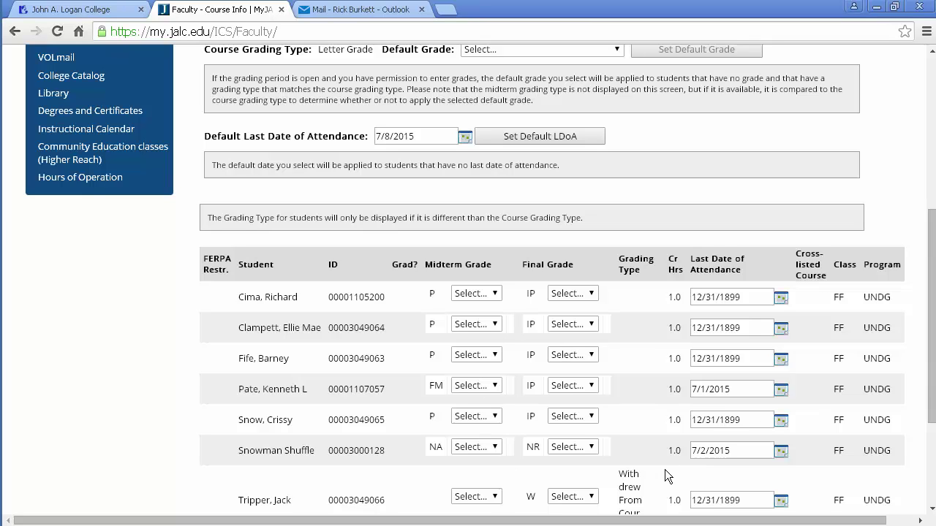
{"action": "key", "text": "ctrl+Tab"}
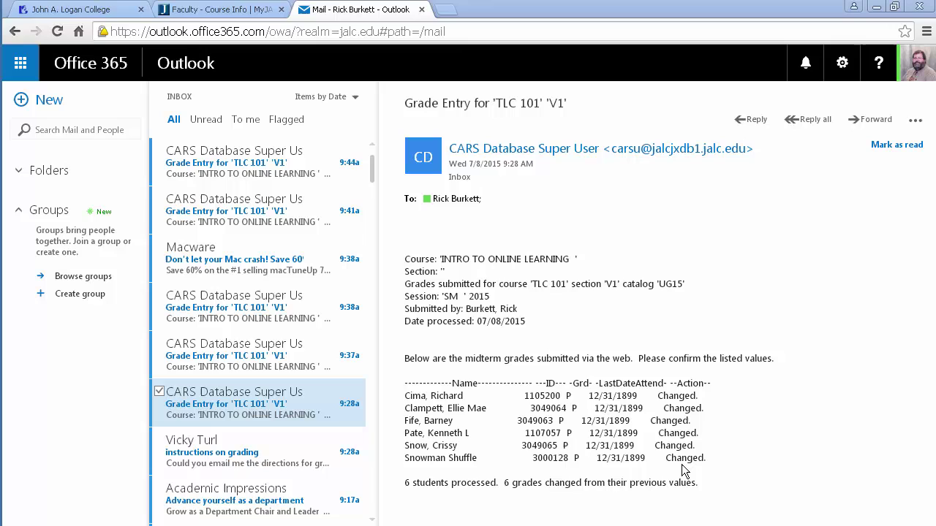
{"action": "left_click", "coordinate": [328, 167]}
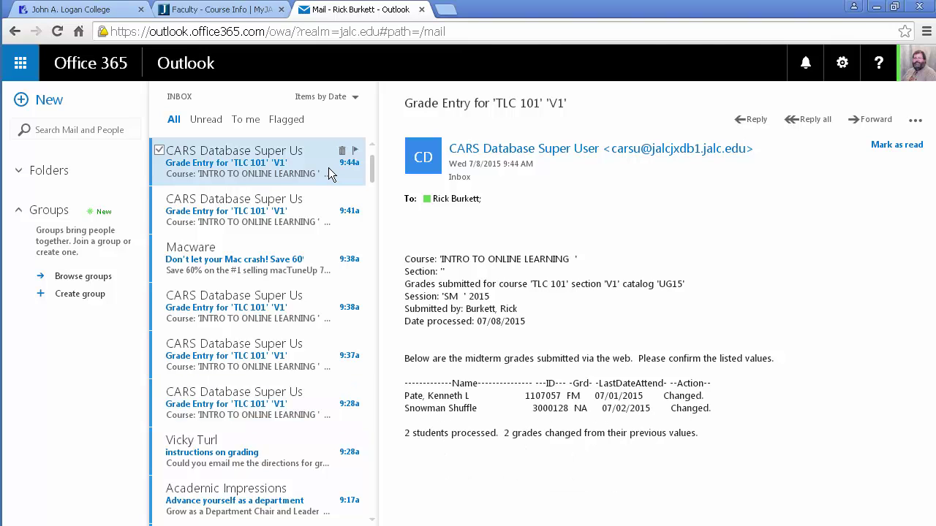